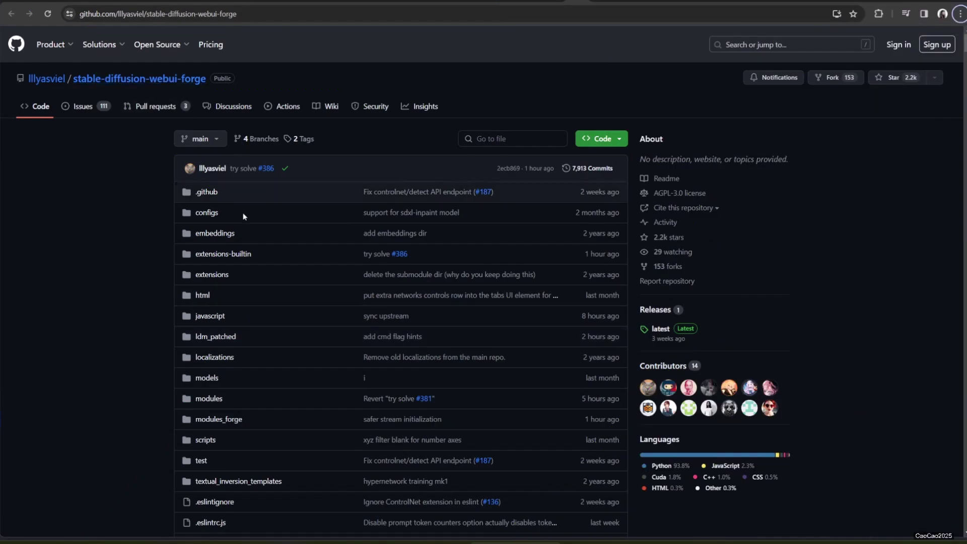
{"action": "scroll", "coordinate": [222, 286], "scroll_direction": "down", "scroll_amount": 1}
{"action": "scroll", "coordinate": [222, 285], "scroll_direction": "down", "scroll_amount": 5}
{"action": "scroll", "coordinate": [221, 286], "scroll_direction": "down", "scroll_amount": 5}
{"action": "scroll", "coordinate": [222, 286], "scroll_direction": "down", "scroll_amount": 5}
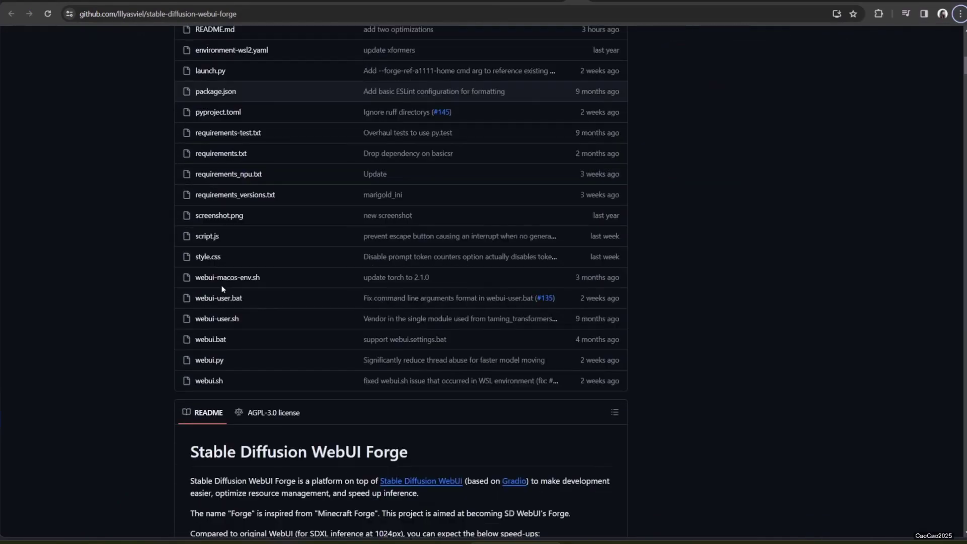
{"action": "scroll", "coordinate": [221, 286], "scroll_direction": "down", "scroll_amount": 4}
{"action": "scroll", "coordinate": [221, 284], "scroll_direction": "down", "scroll_amount": 3}
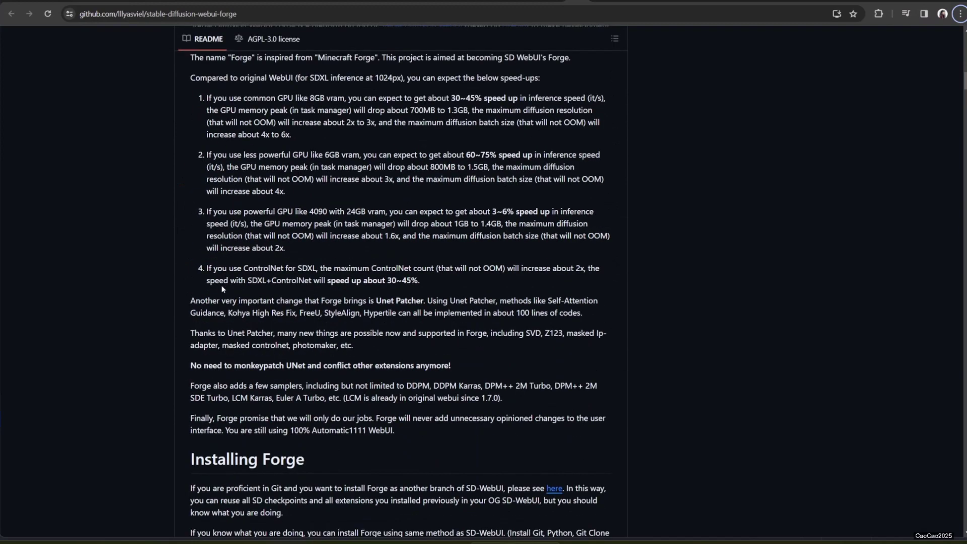
{"action": "scroll", "coordinate": [221, 285], "scroll_direction": "down", "scroll_amount": 2}
{"action": "scroll", "coordinate": [221, 285], "scroll_direction": "down", "scroll_amount": 2}
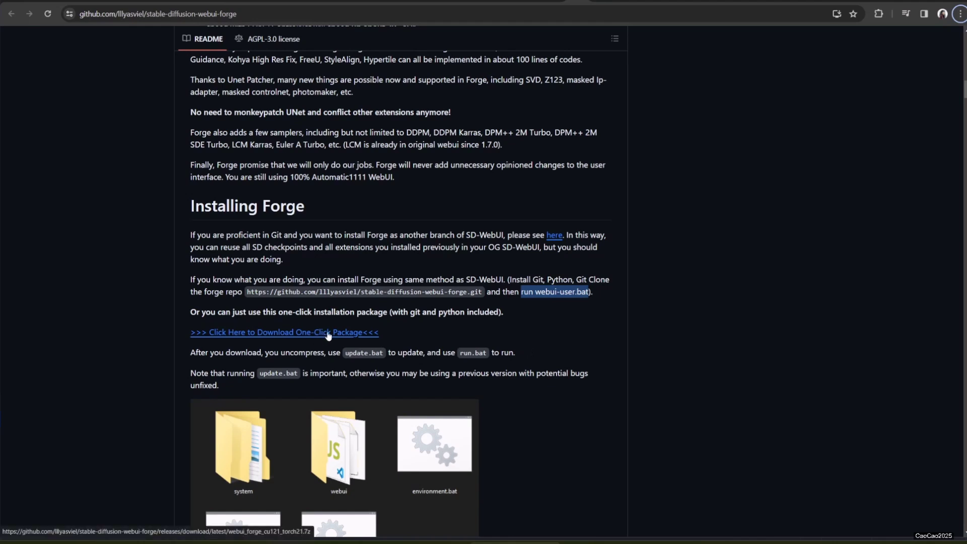
{"action": "scroll", "coordinate": [323, 335], "scroll_direction": "down", "scroll_amount": 1}
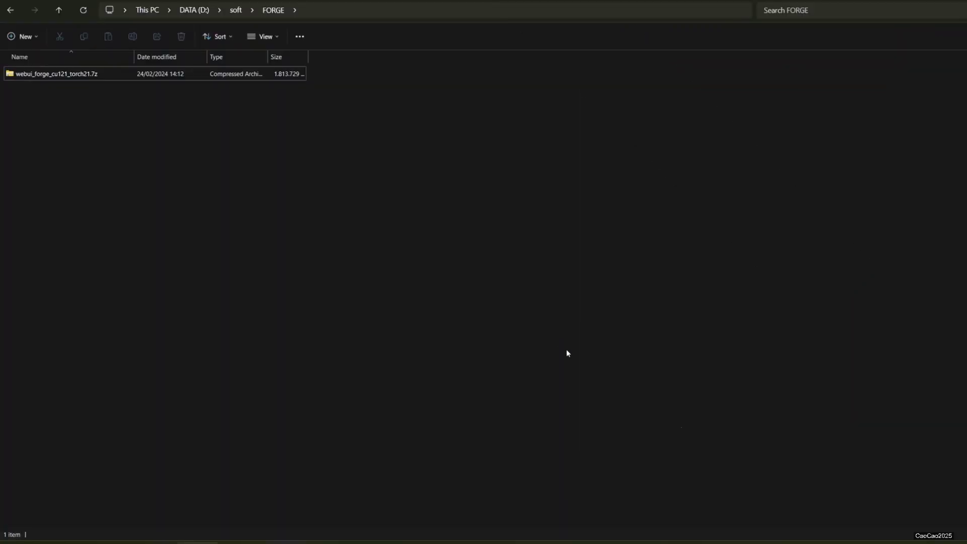
Step: Open the webui_forge .7z archive to preview its contents
{"action": "left_click", "coordinate": [76, 75]}
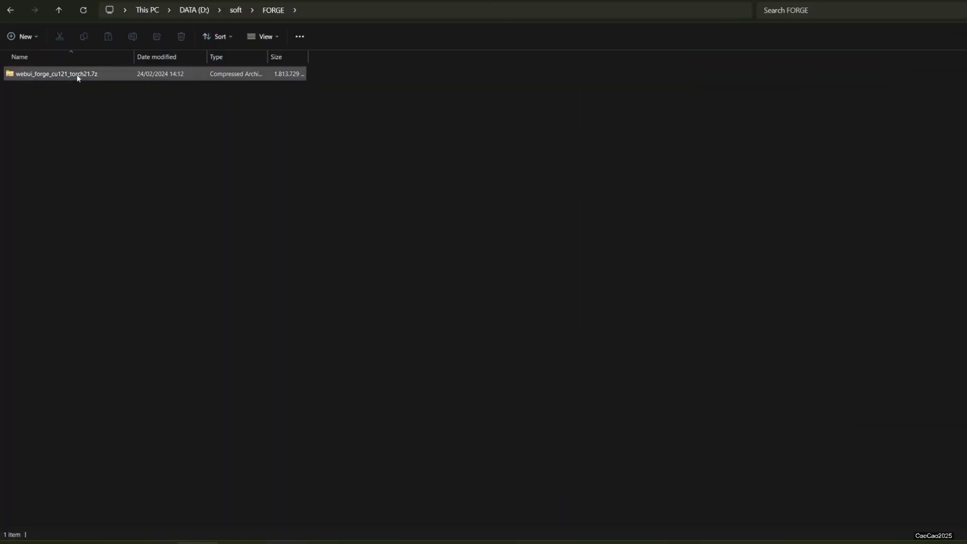
{"action": "right_click", "coordinate": [74, 74]}
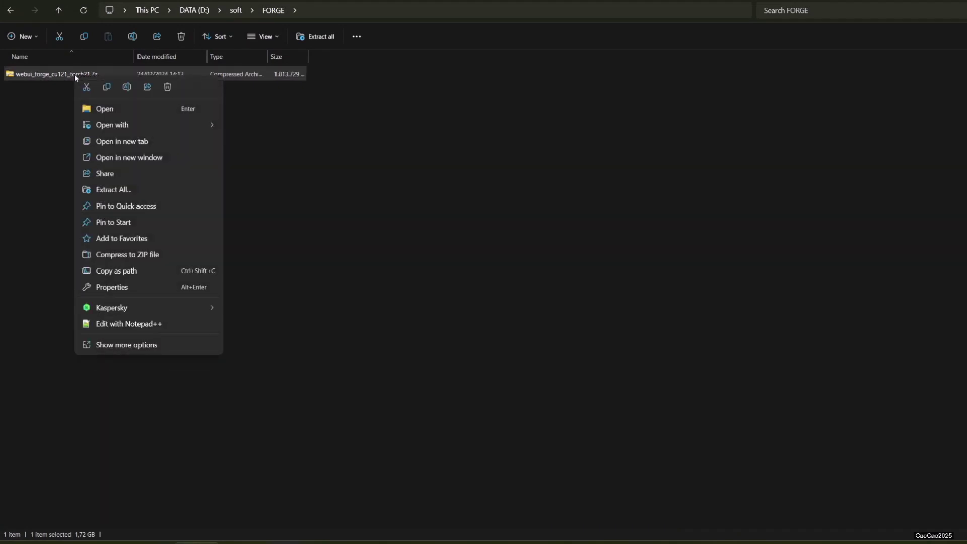
{"action": "left_click", "coordinate": [63, 75]}
{"action": "double_click", "coordinate": [63, 75]}
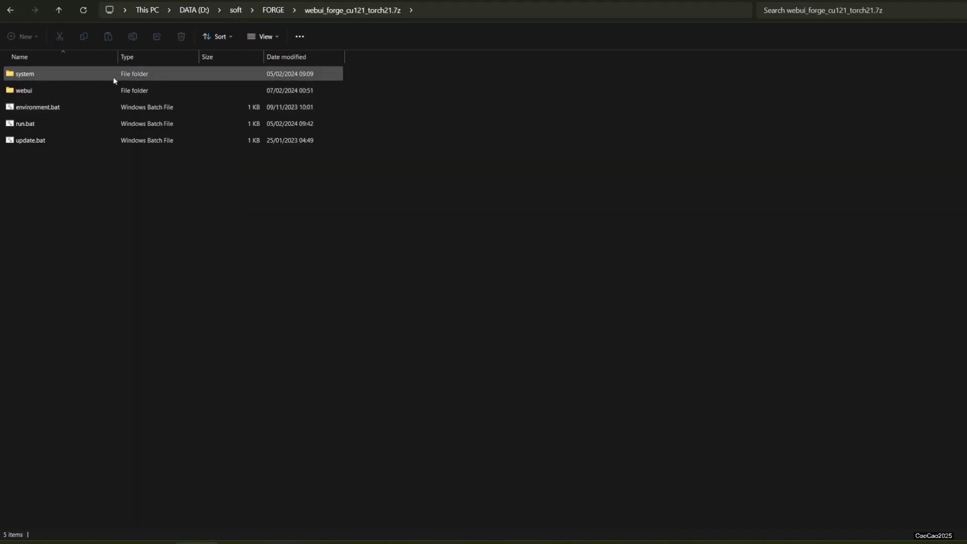
Step: Extract the whole Forge archive into the FORGE folder
{"action": "left_click", "coordinate": [274, 10]}
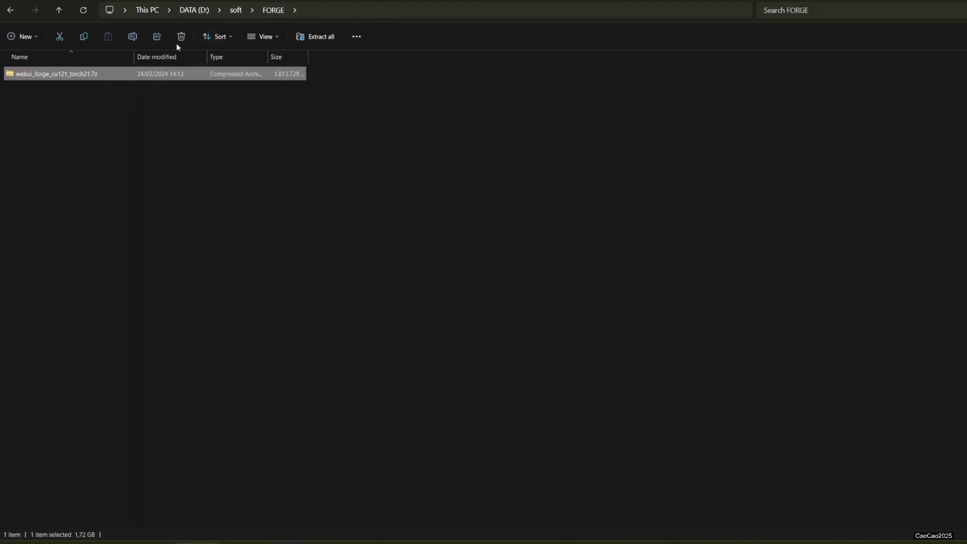
{"action": "right_click", "coordinate": [68, 76]}
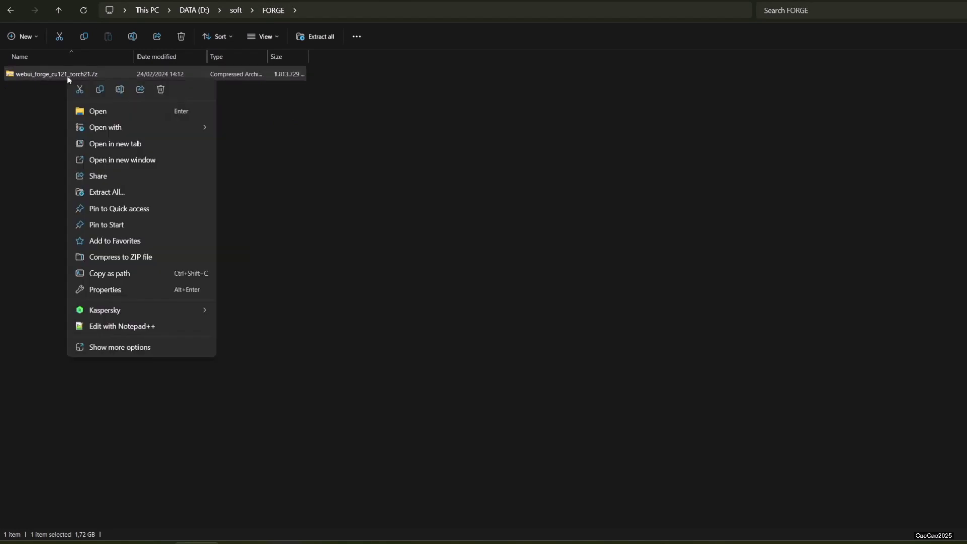
{"action": "left_click", "coordinate": [130, 192]}
{"action": "left_click", "coordinate": [595, 369]}
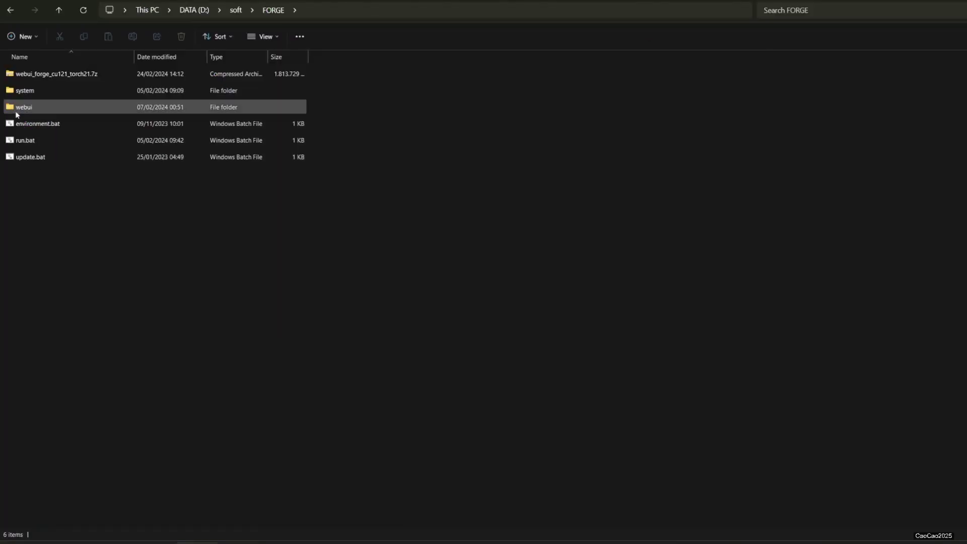
Step: Update Forge with update.bat, then launch it with run.bat
{"action": "double_click", "coordinate": [30, 157]}
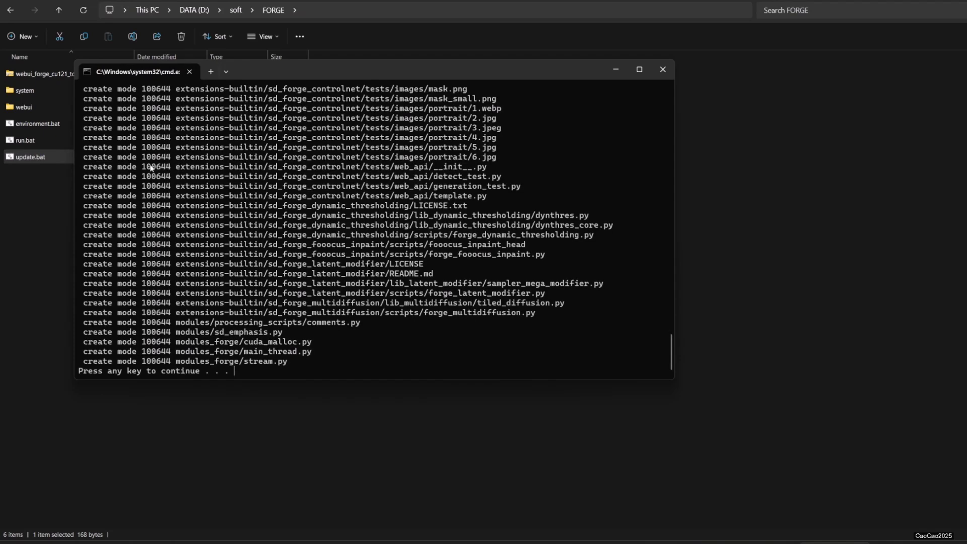
{"action": "key", "text": "Return"}
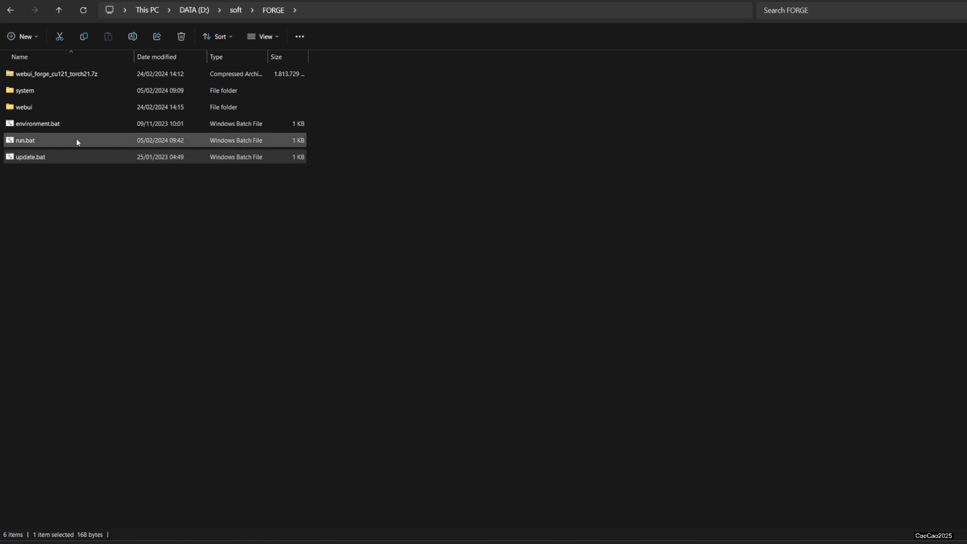
{"action": "double_click", "coordinate": [28, 144]}
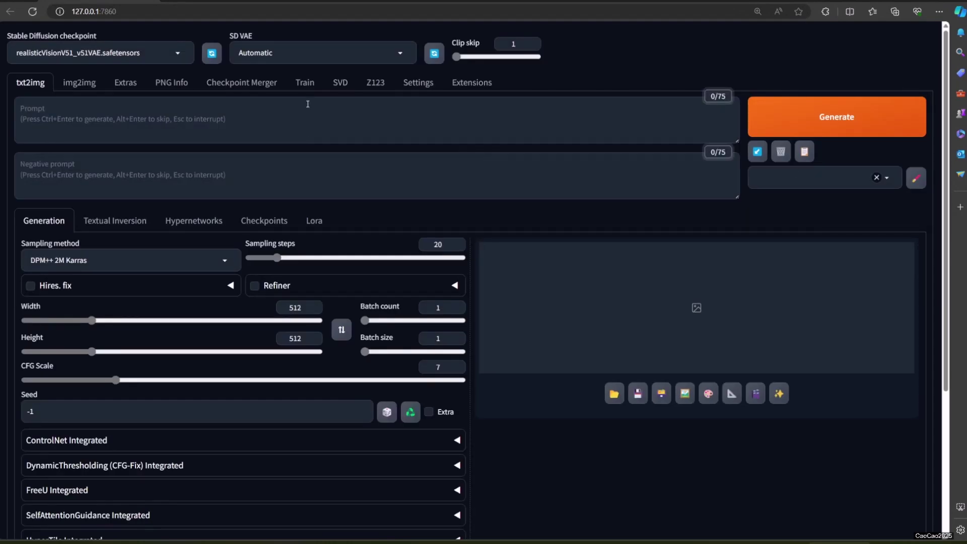
Step: Enter 'pretty girl' as the txt2img positive prompt after checking the model checkpoints
{"action": "left_click", "coordinate": [144, 52]}
{"action": "left_click", "coordinate": [121, 116]}
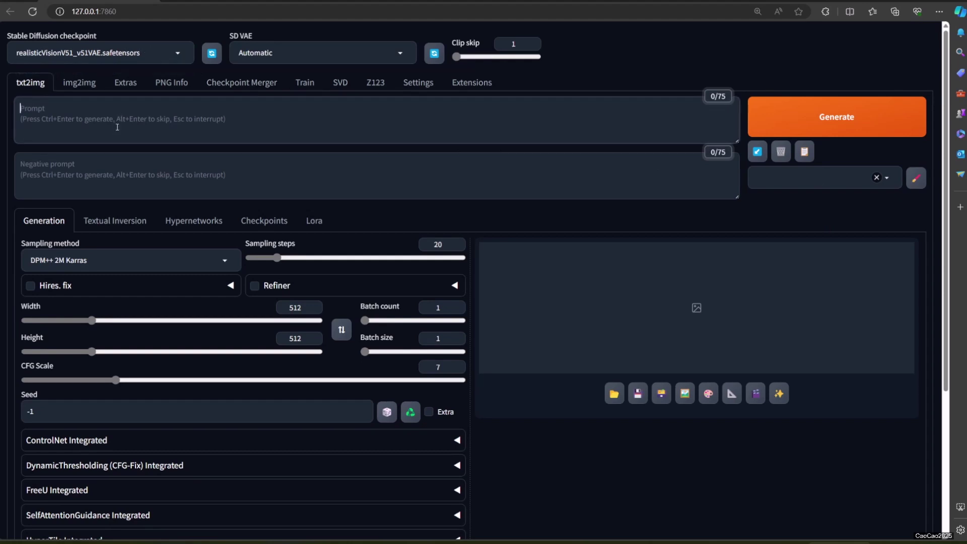
{"action": "type", "text": "just"}
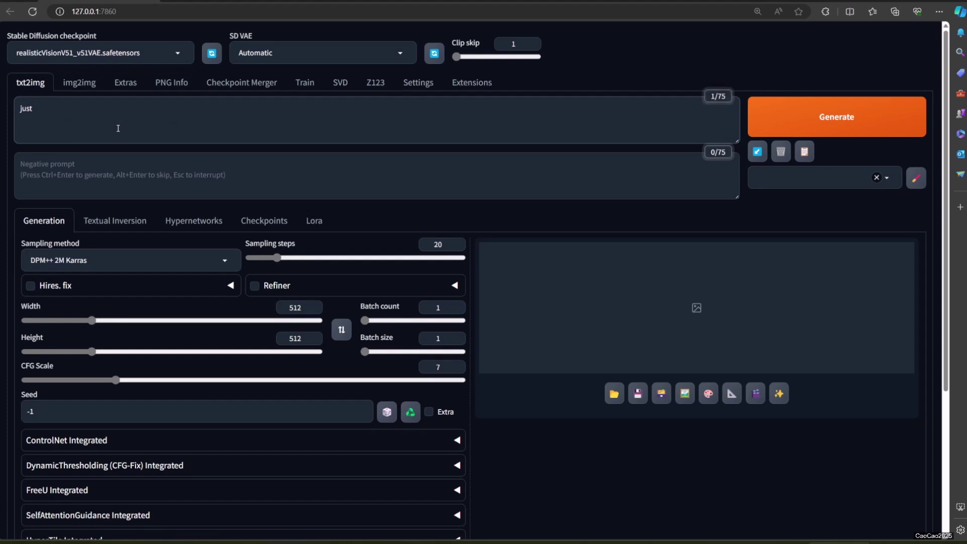
{"action": "key", "text": "ctrl+a"}
{"action": "type", "text": "pretty gu"}
{"action": "left_click", "coordinate": [112, 185]}
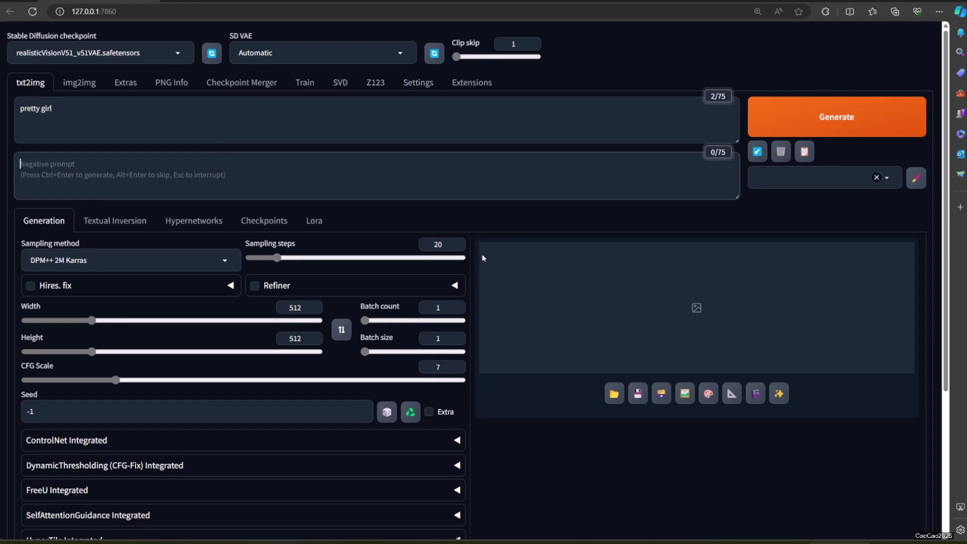
Step: Generate a portrait, view it full size, then generate another with the same prompt
{"action": "left_click", "coordinate": [834, 121]}
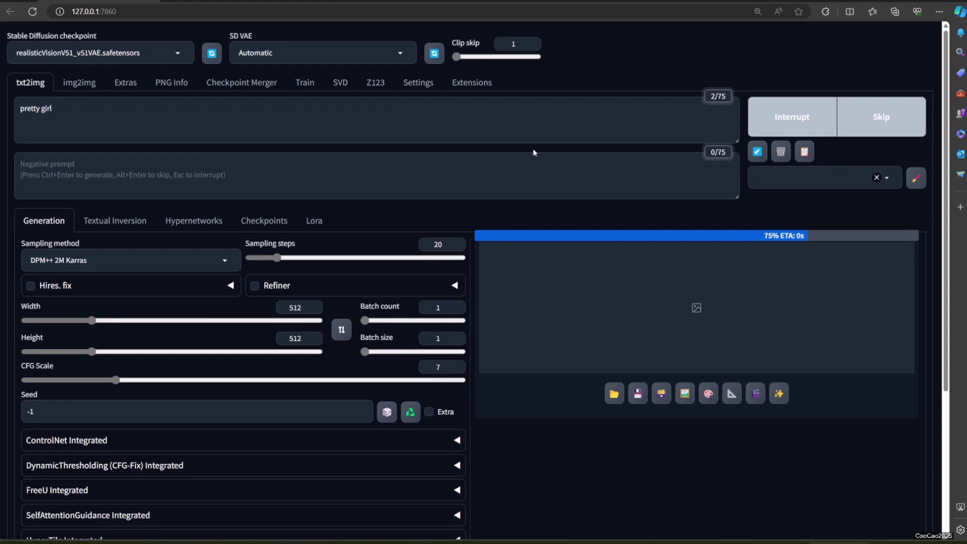
{"action": "left_click", "coordinate": [641, 326]}
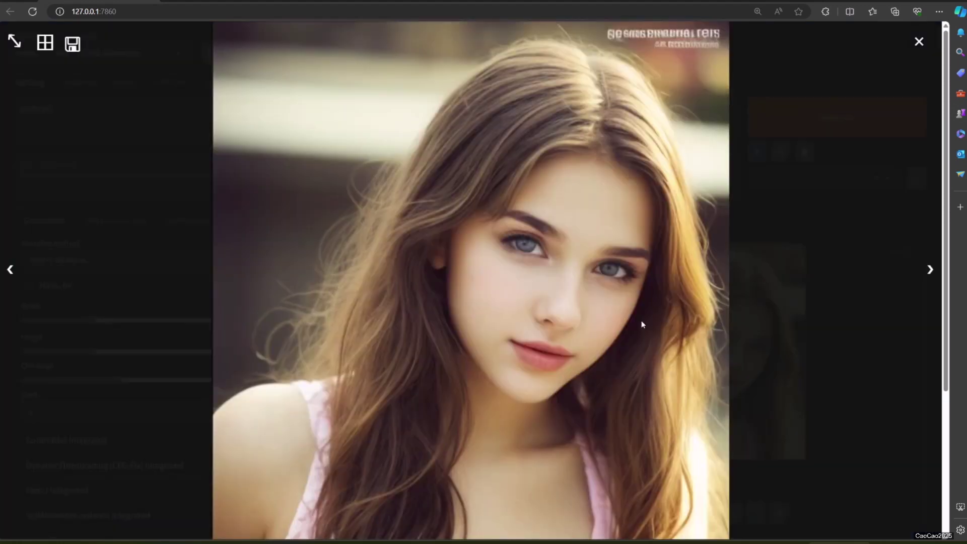
{"action": "left_click", "coordinate": [795, 334]}
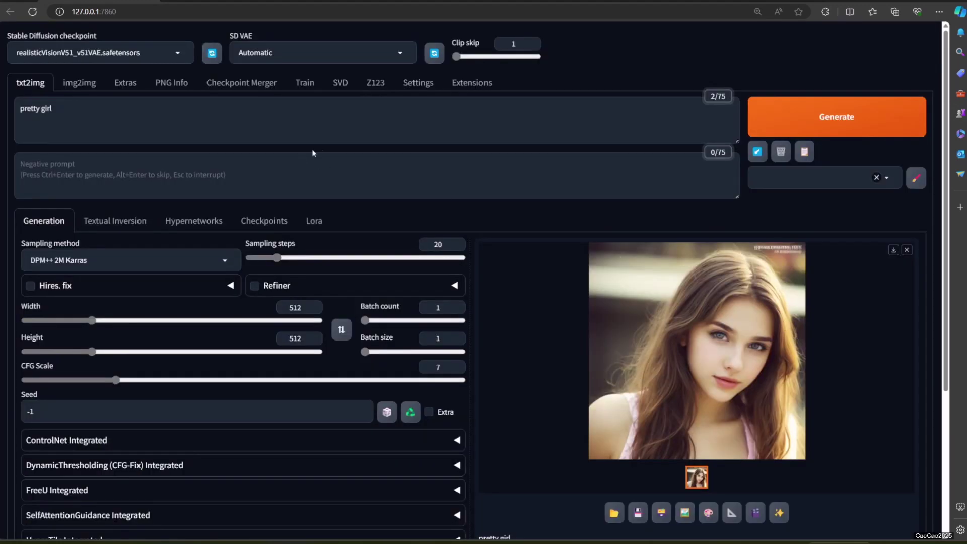
{"action": "left_click", "coordinate": [774, 121]}
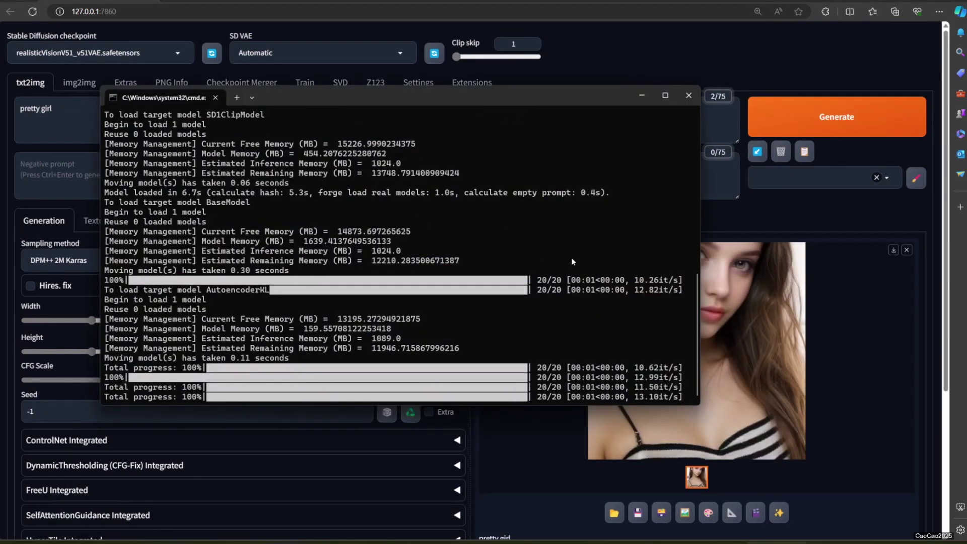
{"action": "left_click", "coordinate": [780, 229]}
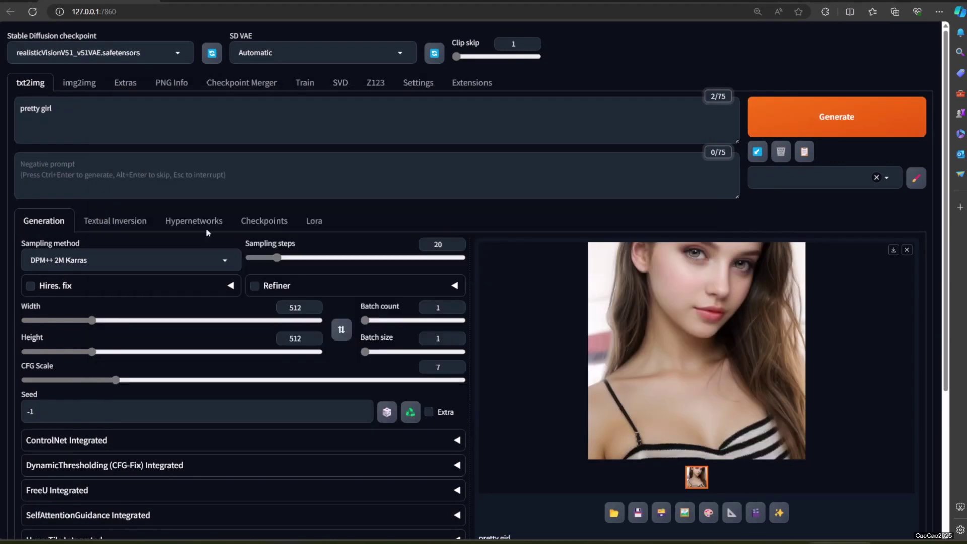
{"action": "left_click", "coordinate": [79, 82]}
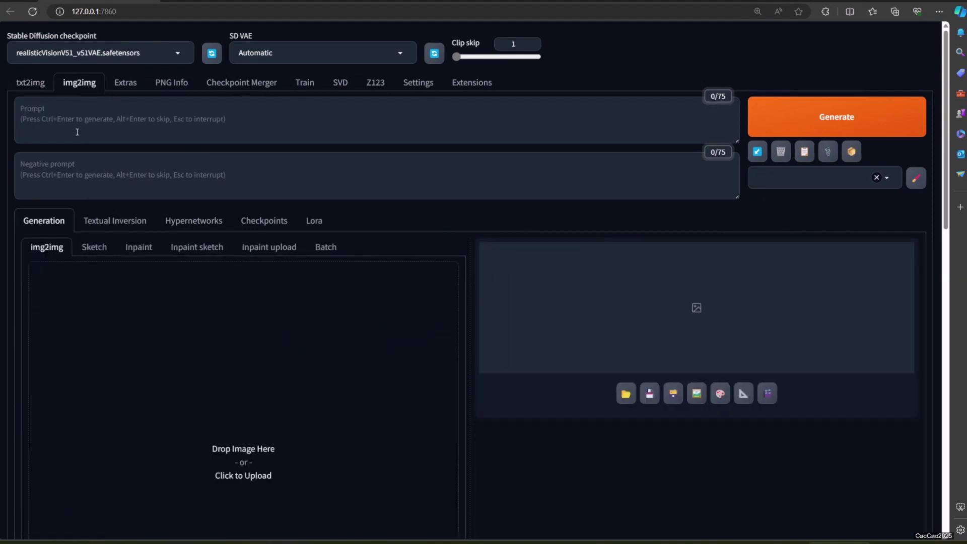
{"action": "left_click", "coordinate": [126, 82]}
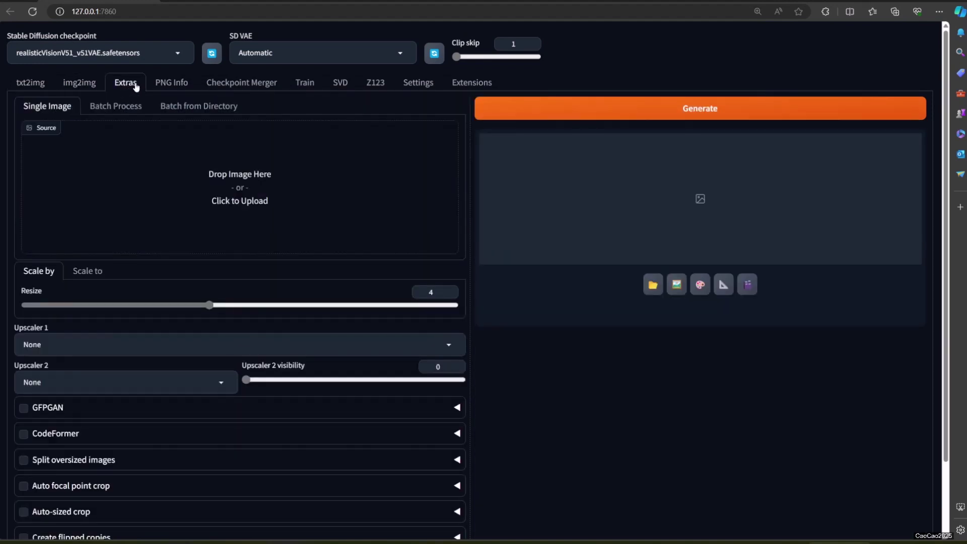
{"action": "left_click", "coordinate": [171, 83]}
{"action": "left_click", "coordinate": [242, 83]}
{"action": "left_click", "coordinate": [304, 83]}
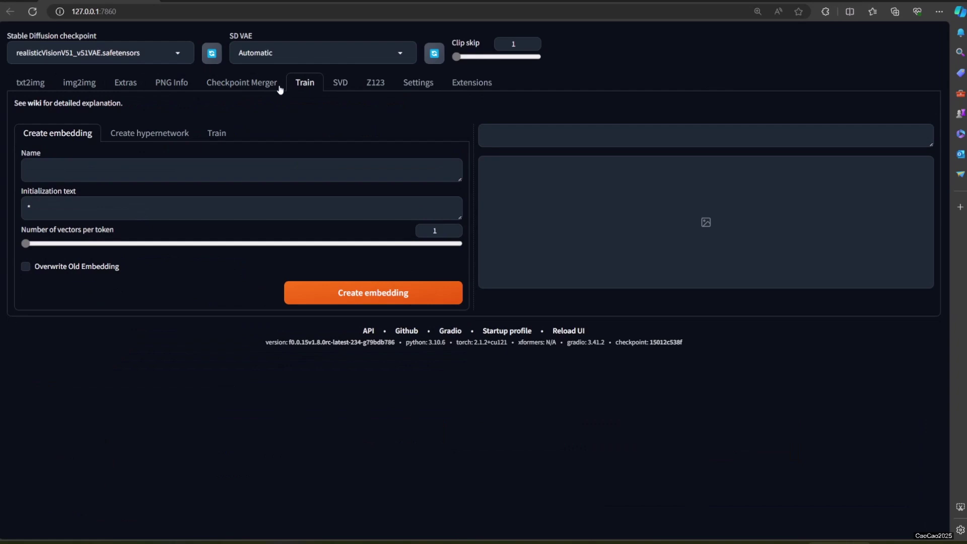
{"action": "left_click", "coordinate": [341, 82]}
{"action": "mouse_move", "coordinate": [425, 351]}
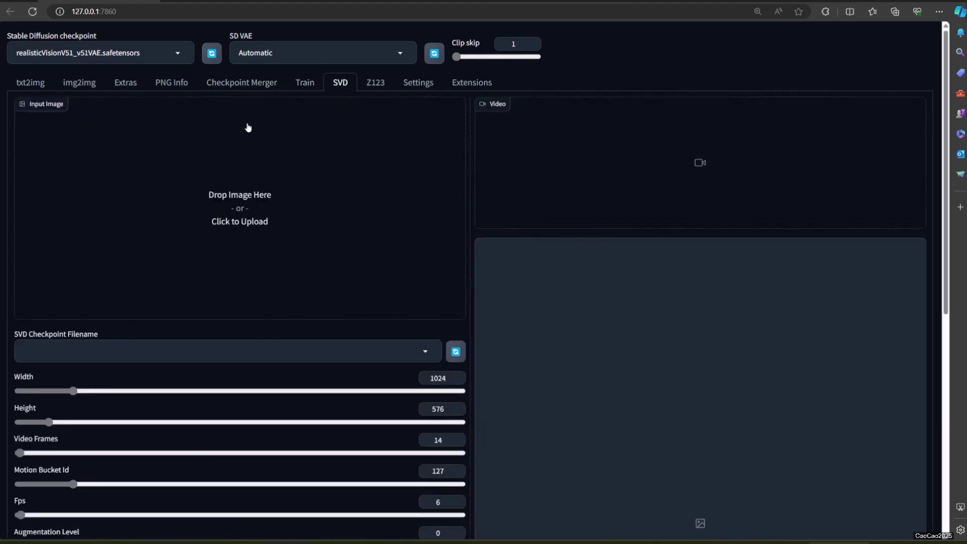
{"action": "left_click", "coordinate": [383, 350]}
{"action": "left_click", "coordinate": [376, 83]}
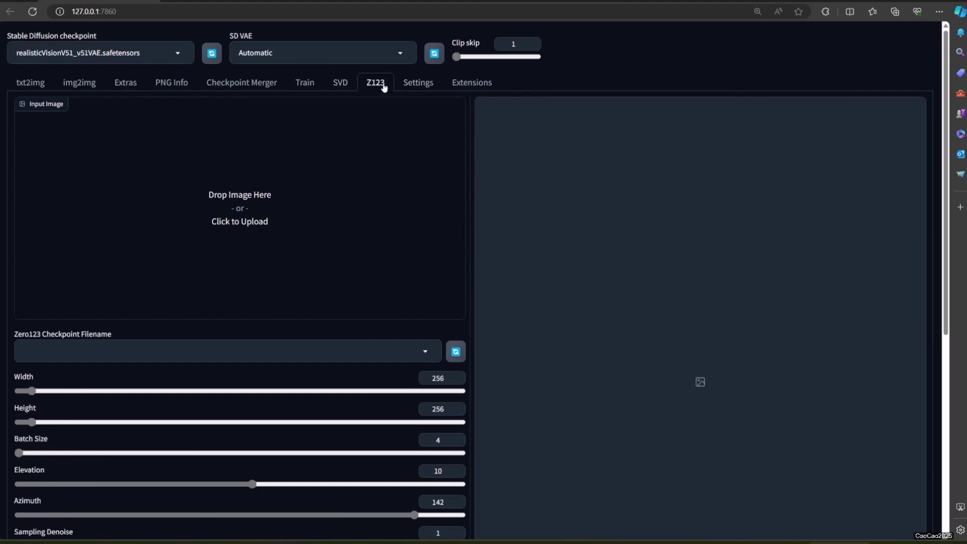
Step: Expand ControlNet on txt2img and enable Allow Preview and Pixel Perfect for Unit 0
{"action": "left_click", "coordinate": [30, 82]}
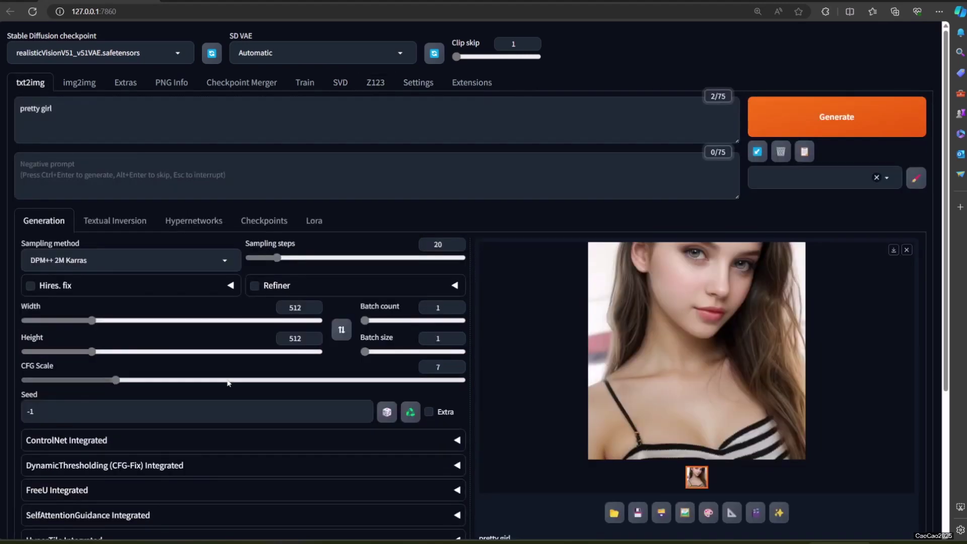
{"action": "scroll", "coordinate": [223, 368], "scroll_direction": "down", "scroll_amount": 5}
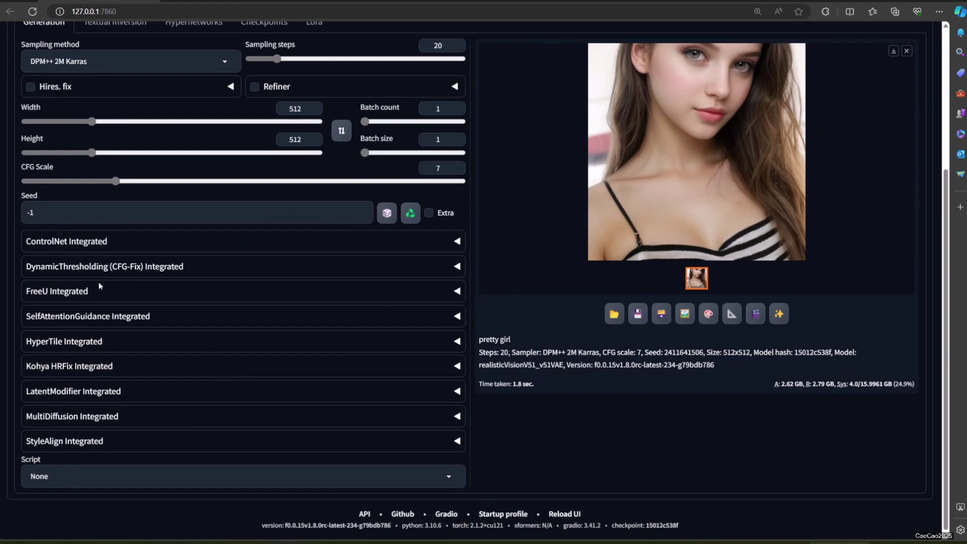
{"action": "left_click", "coordinate": [95, 245]}
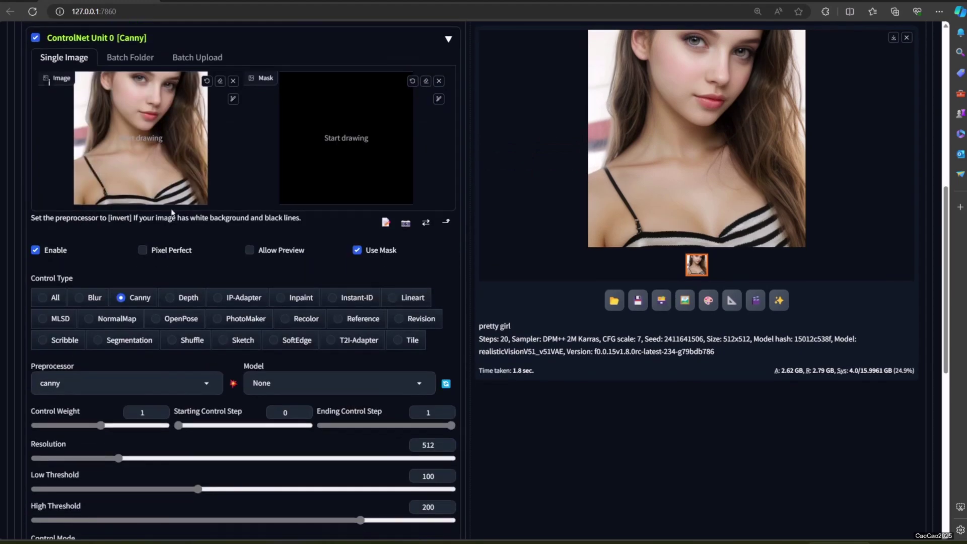
{"action": "left_click", "coordinate": [250, 250]}
{"action": "left_click", "coordinate": [143, 251]}
{"action": "scroll", "coordinate": [143, 250], "scroll_direction": "up", "scroll_amount": 1}
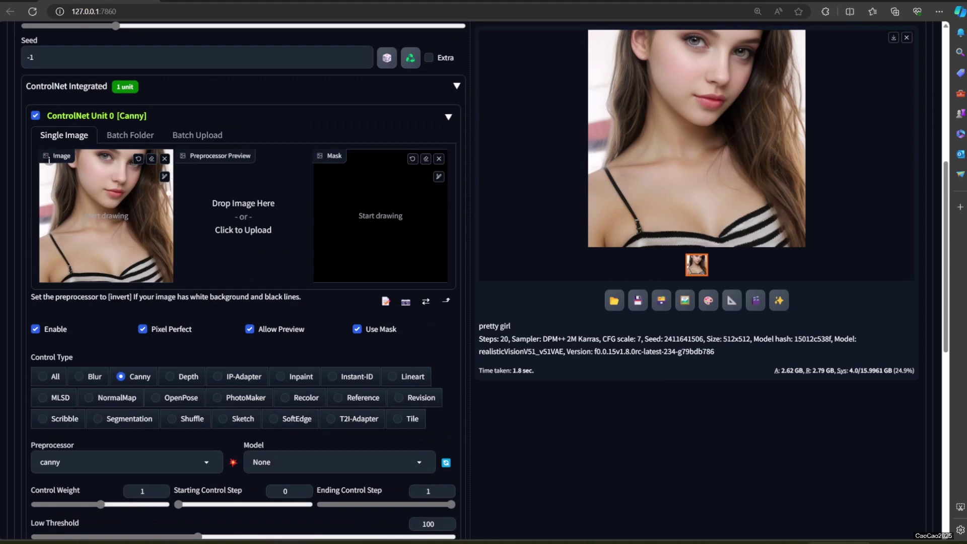
Step: Brush white over the face and run the Canny preprocessor to preview edges
{"action": "left_click", "coordinate": [164, 176]}
{"action": "left_click_drag", "start_coordinate": [155, 181], "coordinate": [73, 219]}
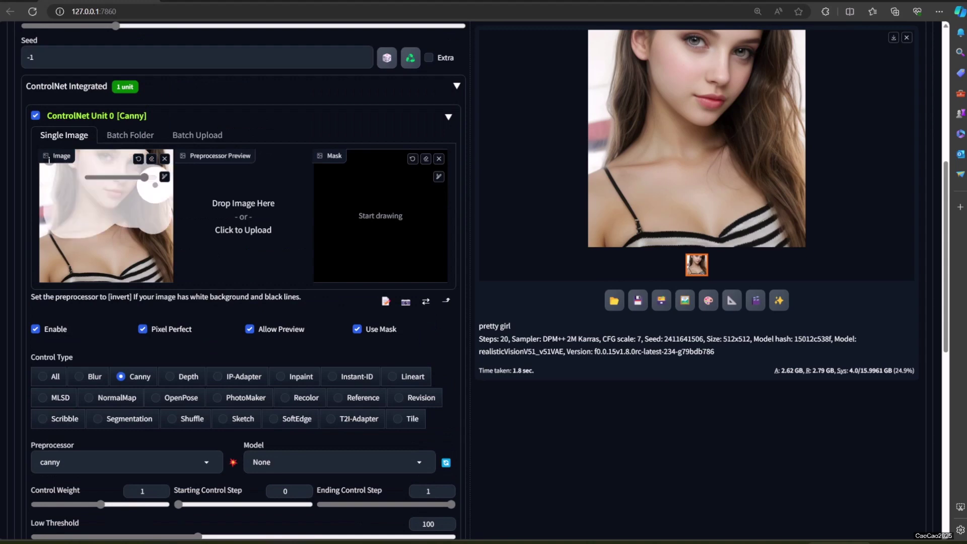
{"action": "scroll", "coordinate": [160, 227], "scroll_direction": "up", "scroll_amount": 3}
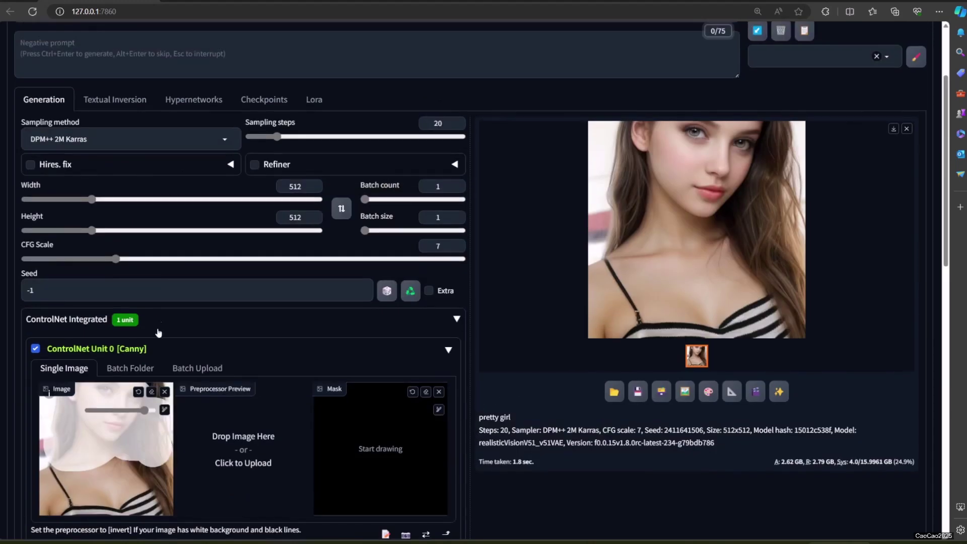
{"action": "scroll", "coordinate": [159, 333], "scroll_direction": "down", "scroll_amount": 2}
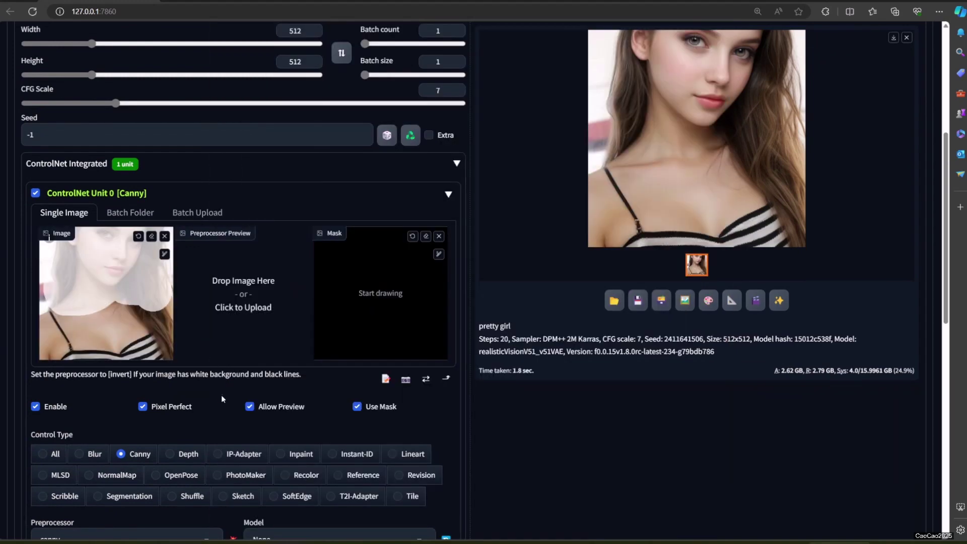
{"action": "scroll", "coordinate": [222, 396], "scroll_direction": "down", "scroll_amount": 1}
{"action": "scroll", "coordinate": [222, 393], "scroll_direction": "down", "scroll_amount": 1}
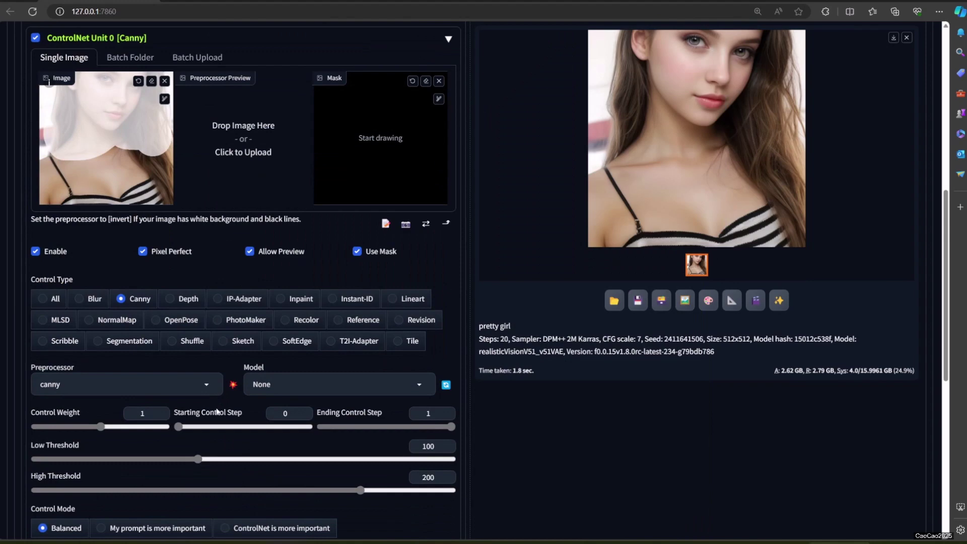
{"action": "left_click", "coordinate": [233, 384]}
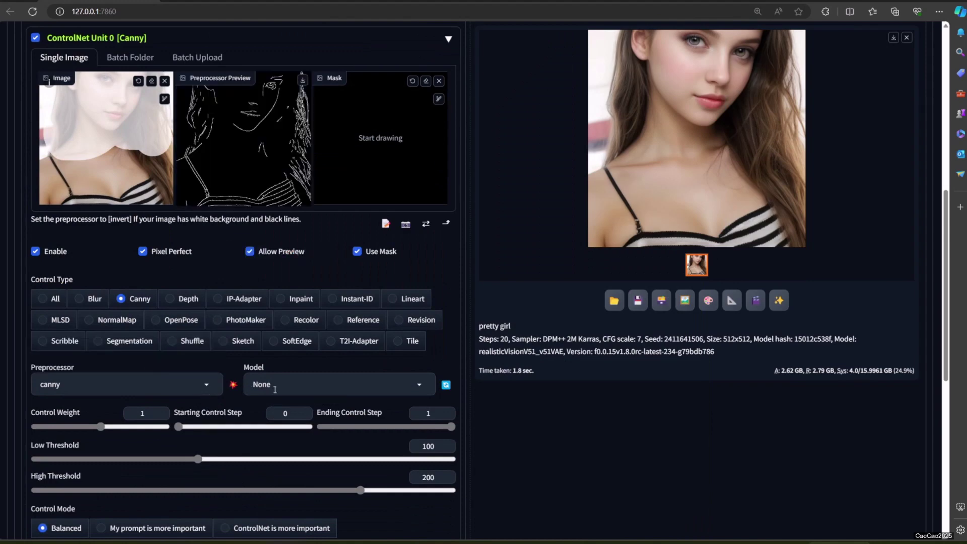
{"action": "left_click", "coordinate": [284, 386]}
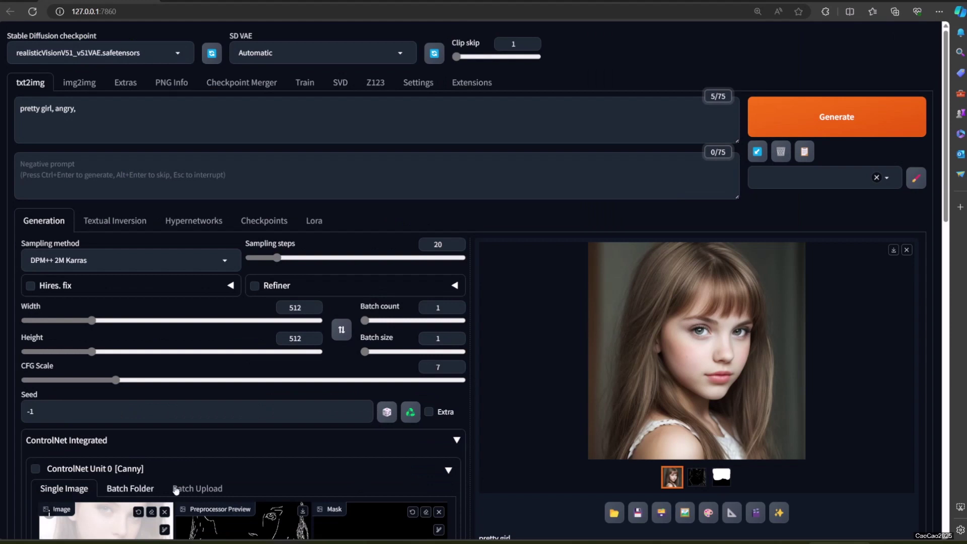
Step: Collapse Unit 0, generate from 'pretty girl, angry,', and select the prompt to replace it
{"action": "left_click", "coordinate": [449, 471]}
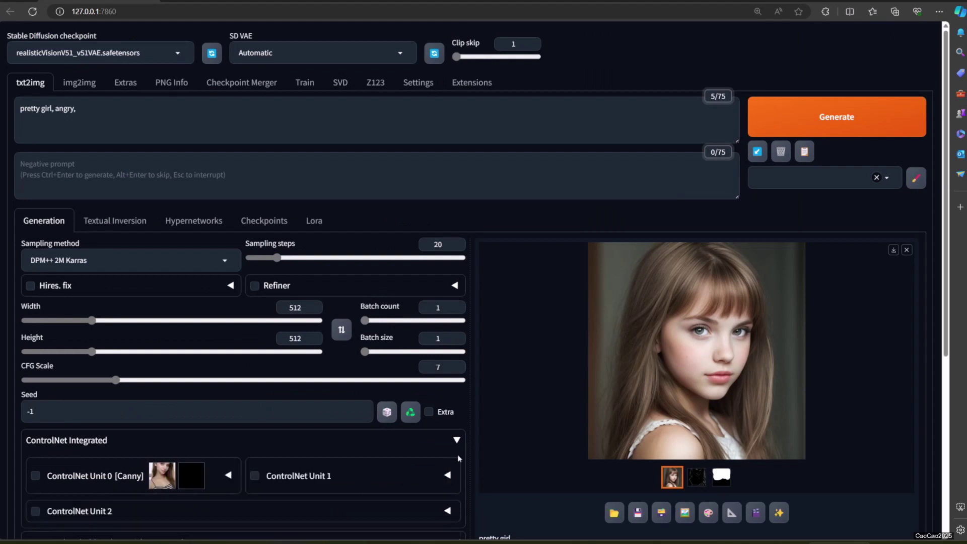
{"action": "left_click", "coordinate": [818, 115]}
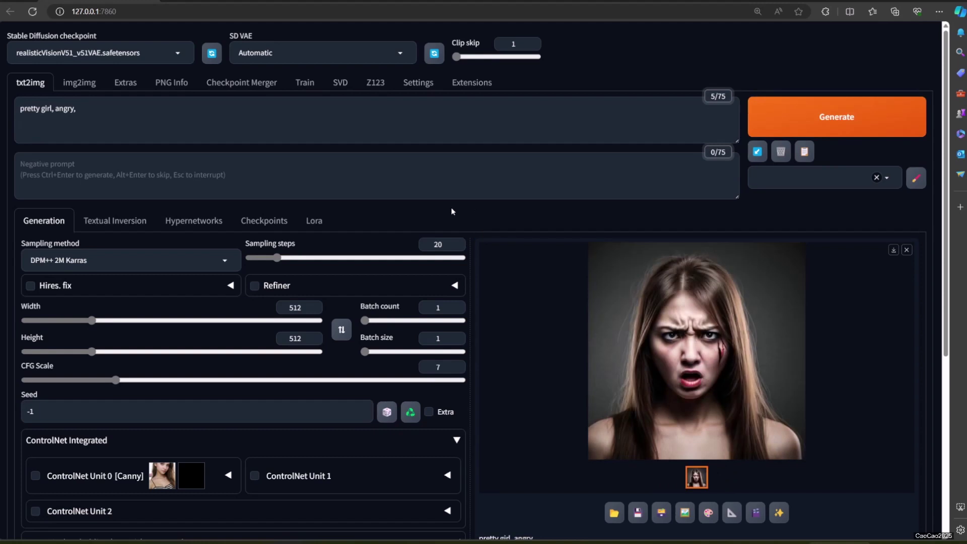
{"action": "left_click", "coordinate": [89, 111]}
{"action": "key", "text": "ctrl+a"}
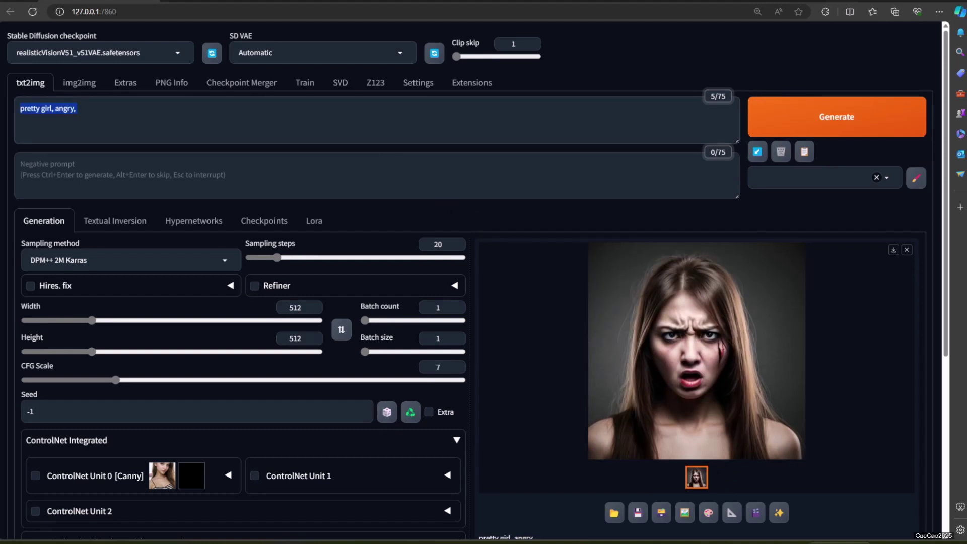
{"action": "type", "text": "scary gir"}
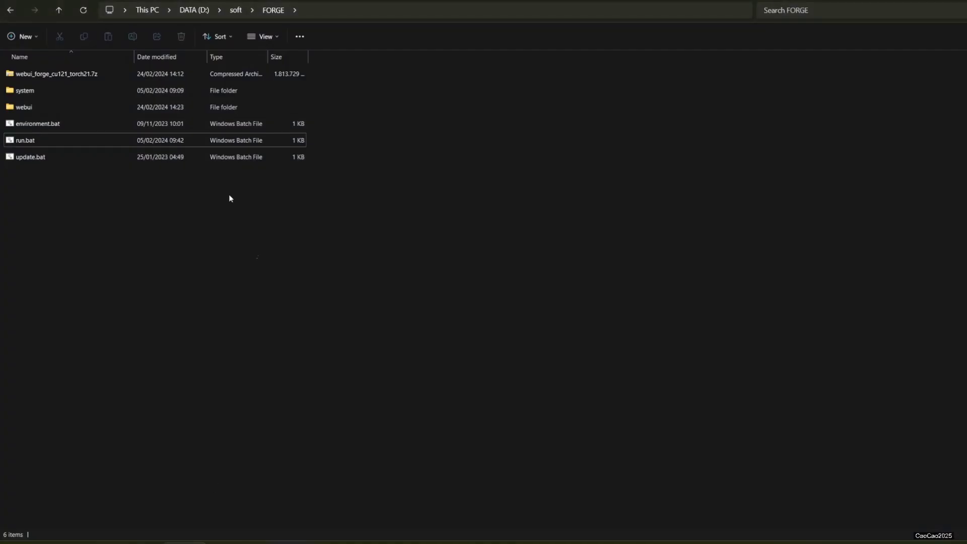
Step: Open webui, then models, showing the Stable-diffusion, Lora, VAE and ControlNet subfolders
{"action": "double_click", "coordinate": [65, 109]}
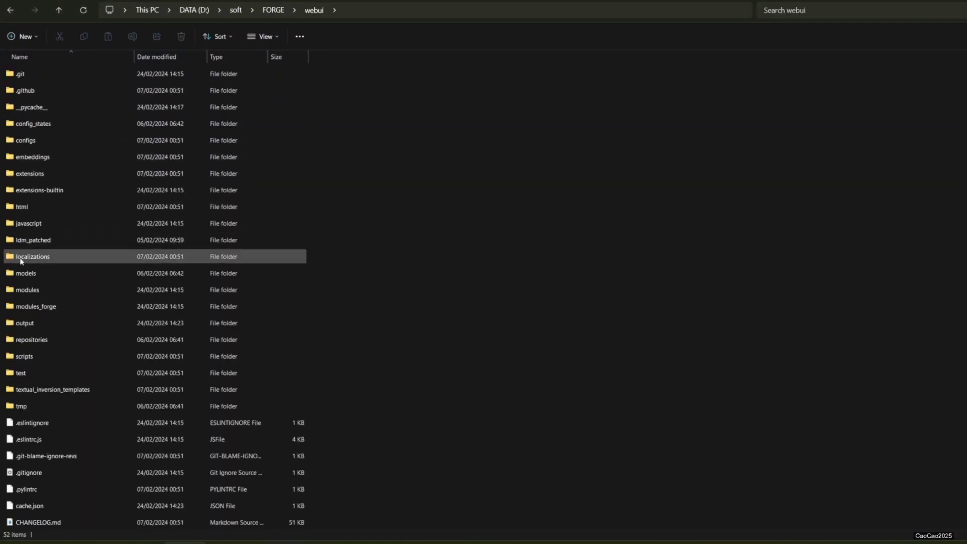
{"action": "double_click", "coordinate": [26, 273]}
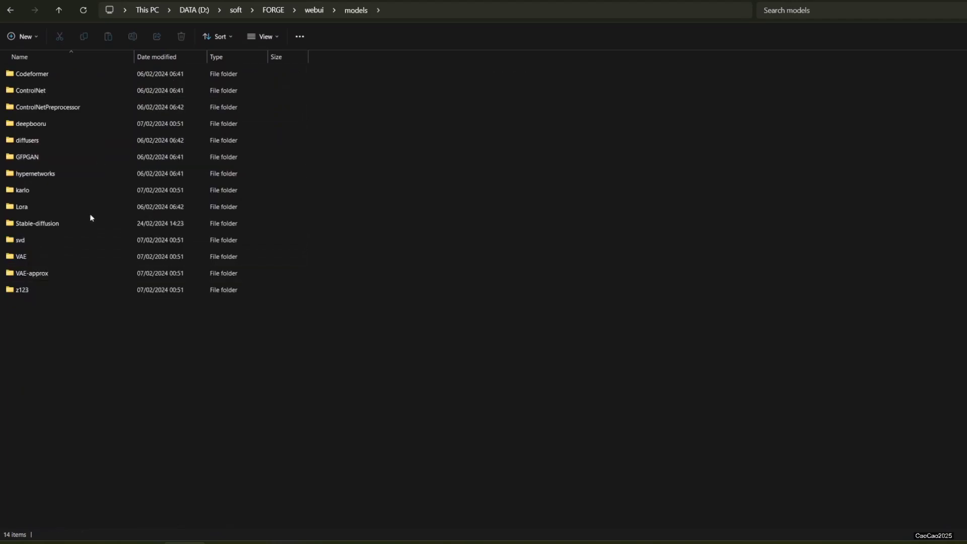